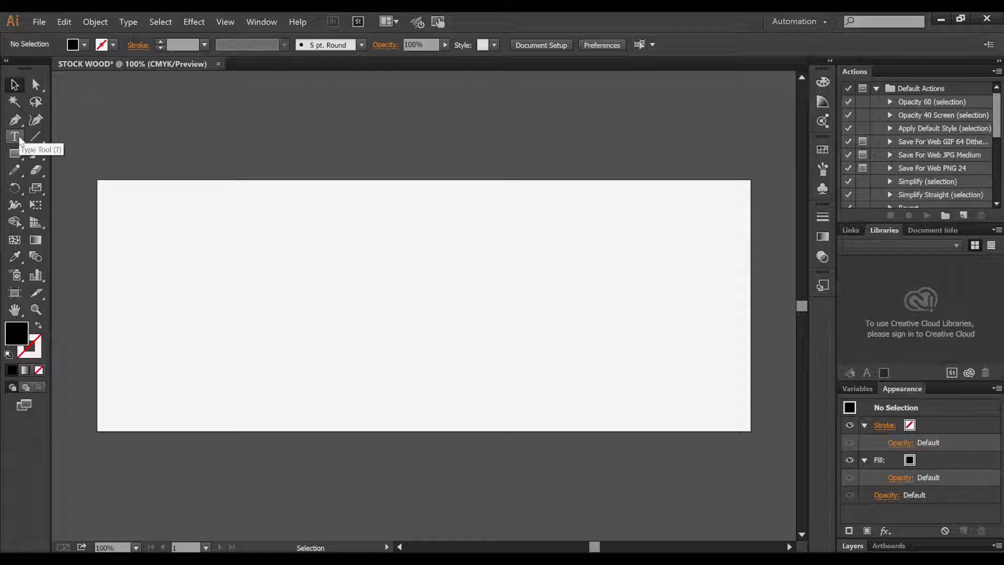
Step: Start the headline 'ETCH-IT LASER ENGRAVING TUTORIALS' as a type object on the artboard
left_click(15, 137)
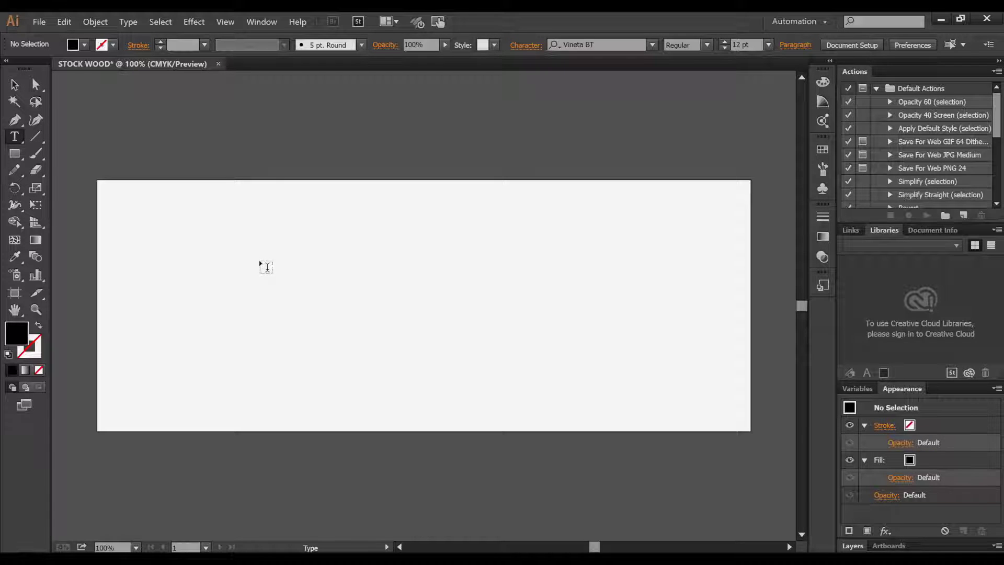
left_click(266, 267)
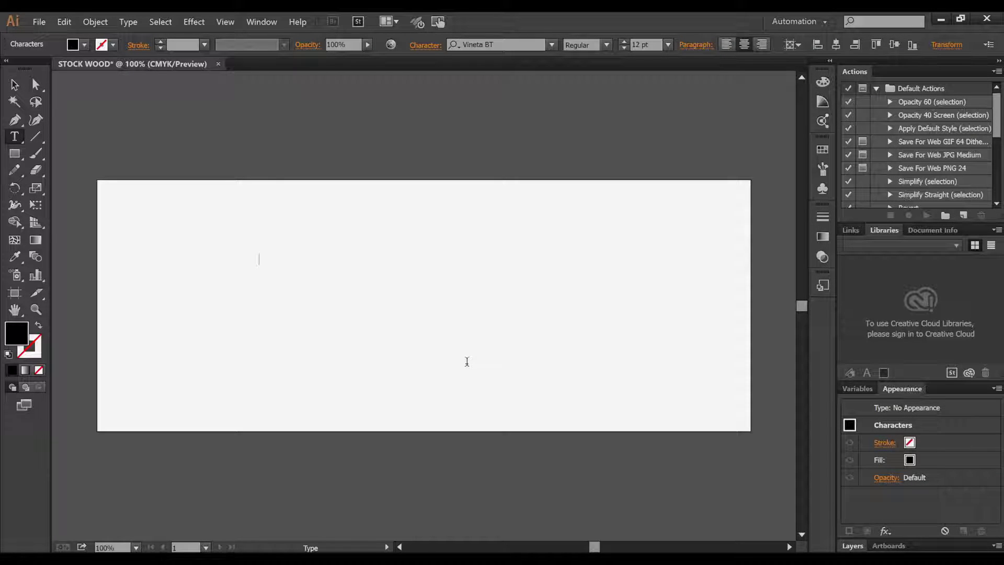
type("ET")
type("CH-IT")
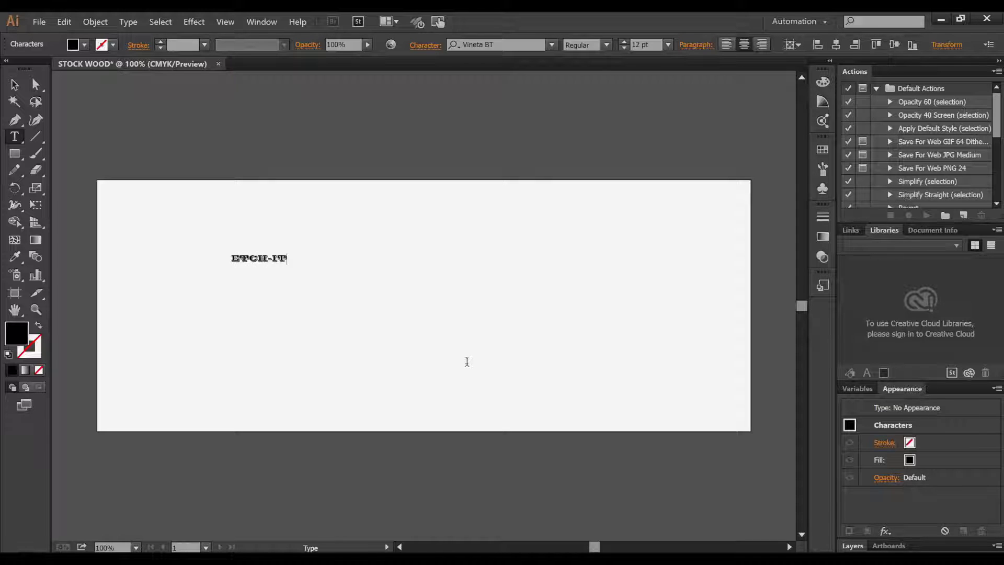
type(" LASER")
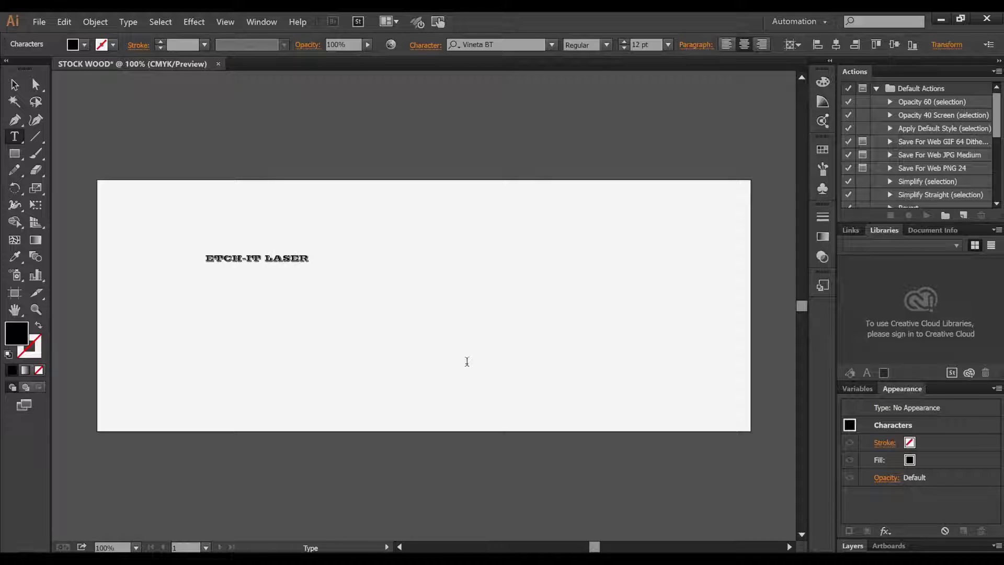
type(" ENGRAVING TUTORIALS")
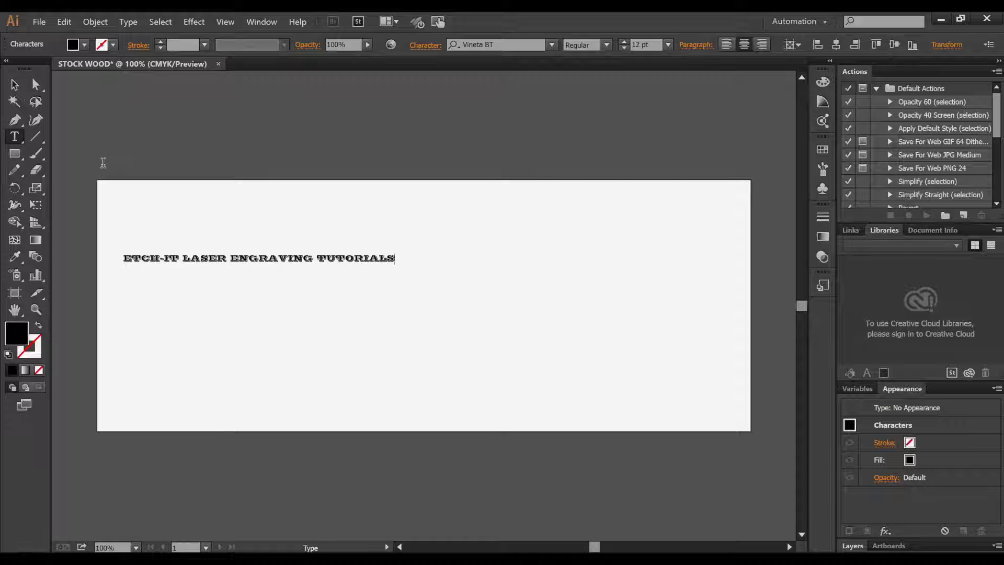
Step: Scale the headline up to about 142 pt and drag it lower toward the middle of the artboard
left_click(15, 84)
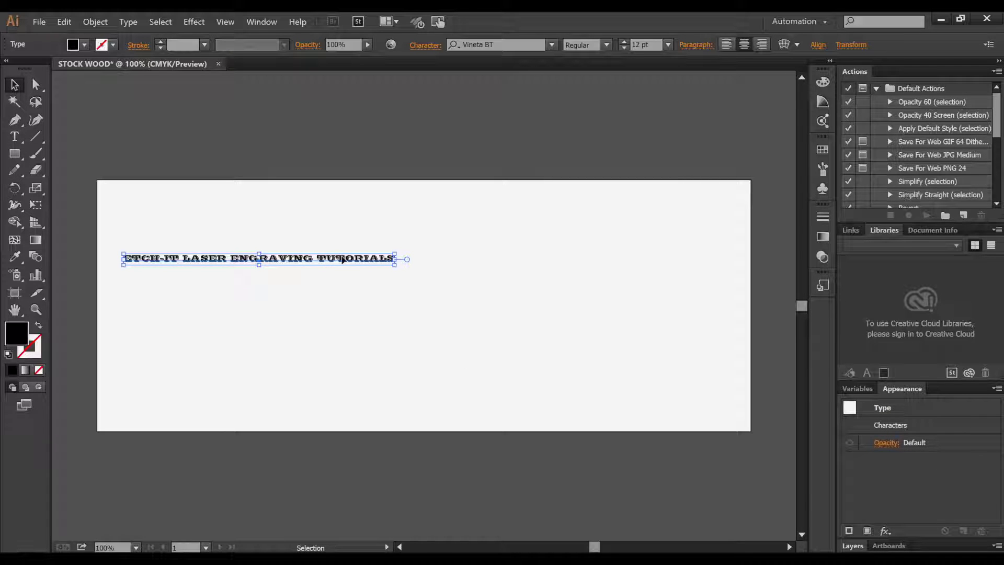
left_click_drag(343, 259, 503, 301)
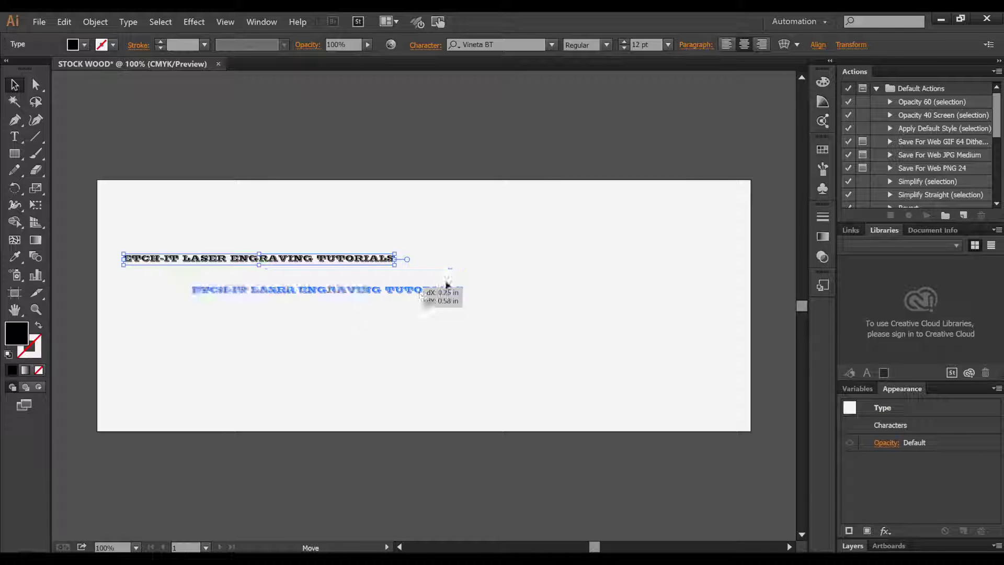
mouse_move(502, 301)
left_mouse_down()
mouse_move(512, 333)
mouse_move(511, 287)
left_mouse_up()
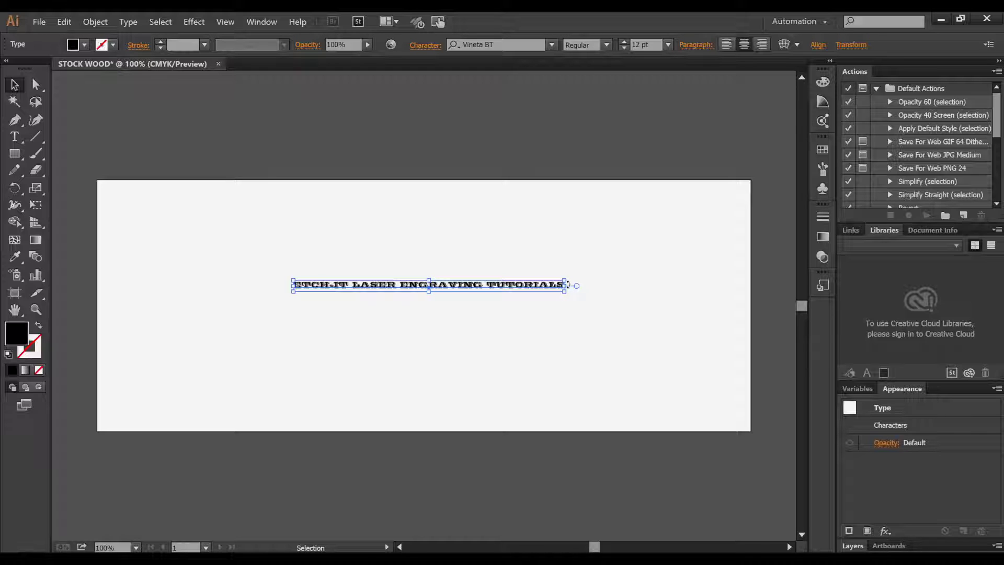
left_click_drag(576, 285, 775, 161)
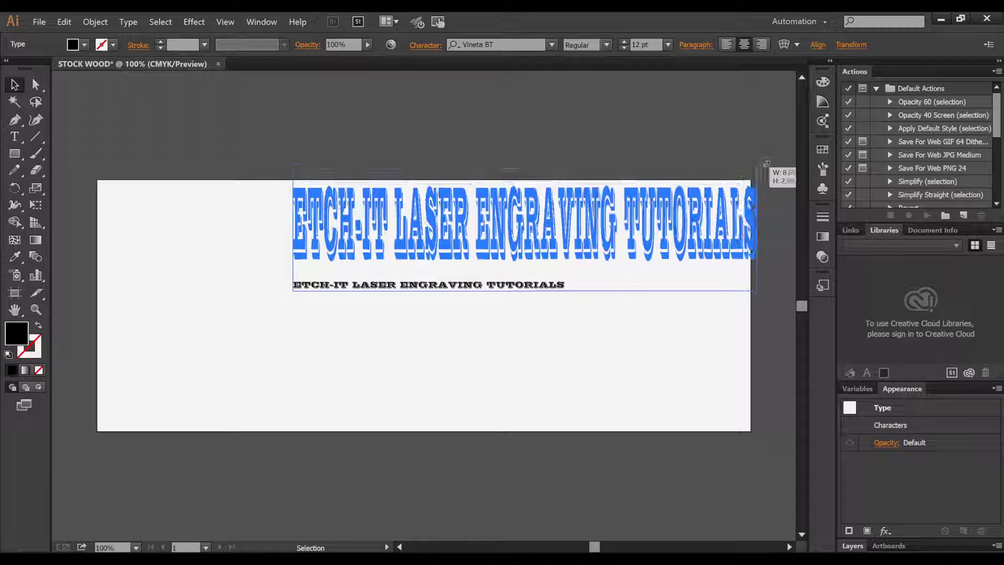
left_click_drag(774, 161, 802, 156)
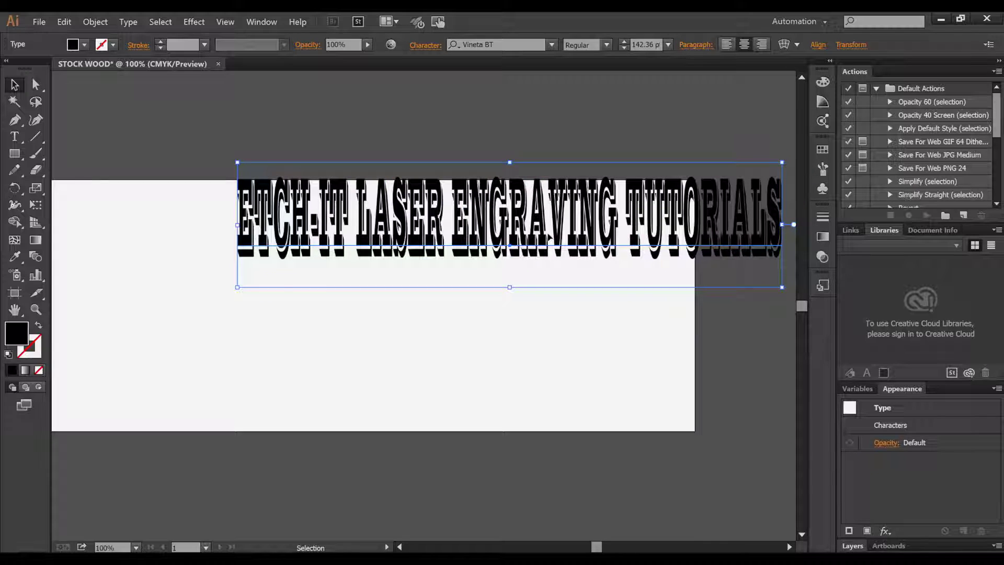
mouse_move(545, 240)
left_mouse_down()
mouse_move(376, 345)
mouse_move(398, 347)
mouse_move(152, 377)
mouse_move(408, 348)
mouse_move(287, 341)
left_mouse_up()
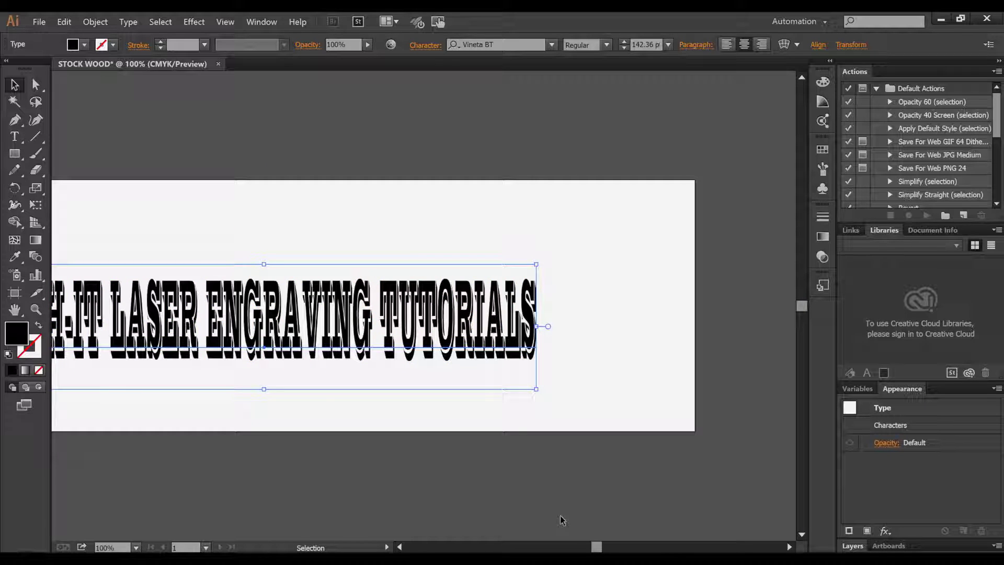
Step: Align the headline to the artboard's horizontal and vertical center using the Align options
left_click(400, 547)
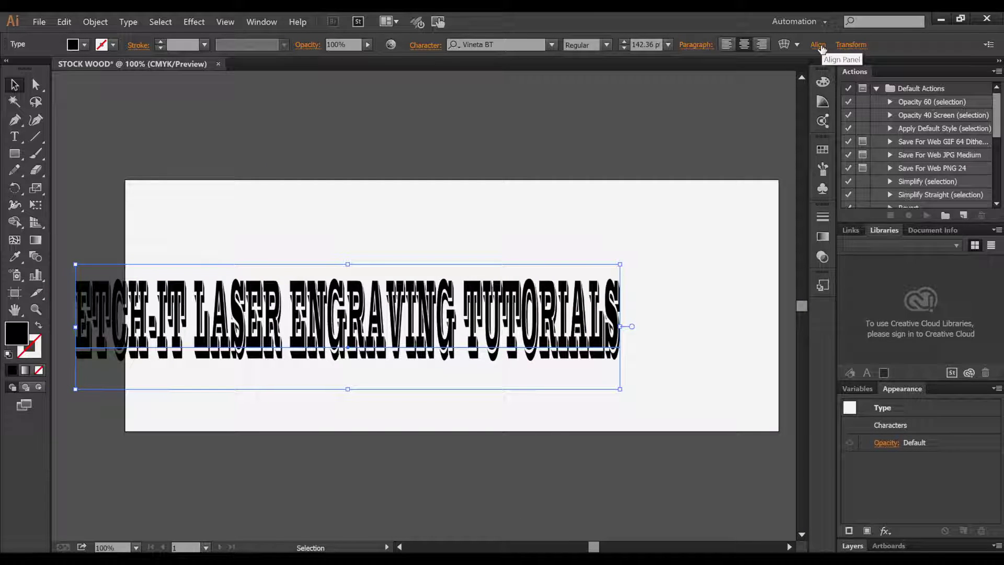
left_click(818, 45)
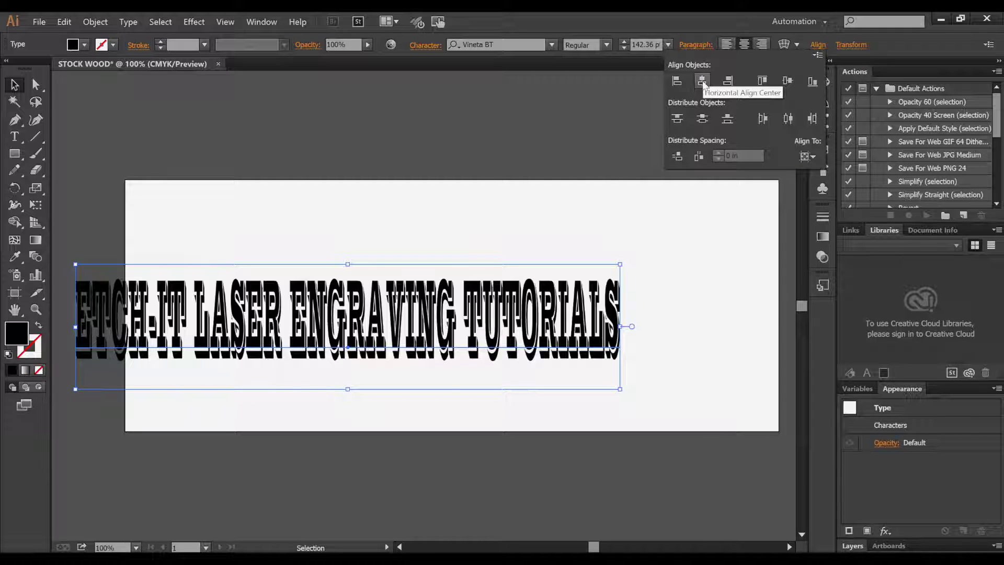
left_click(702, 82)
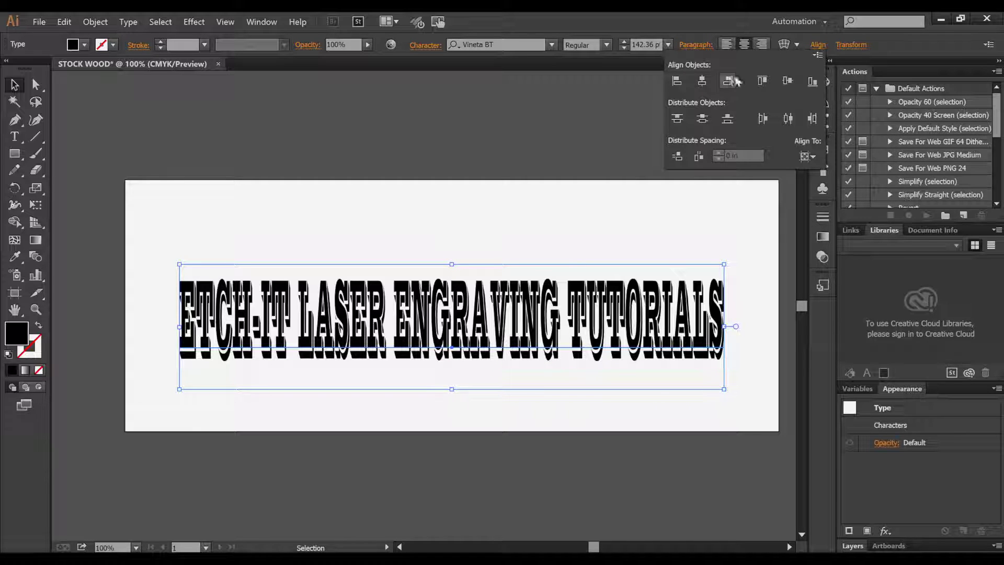
left_click(788, 81)
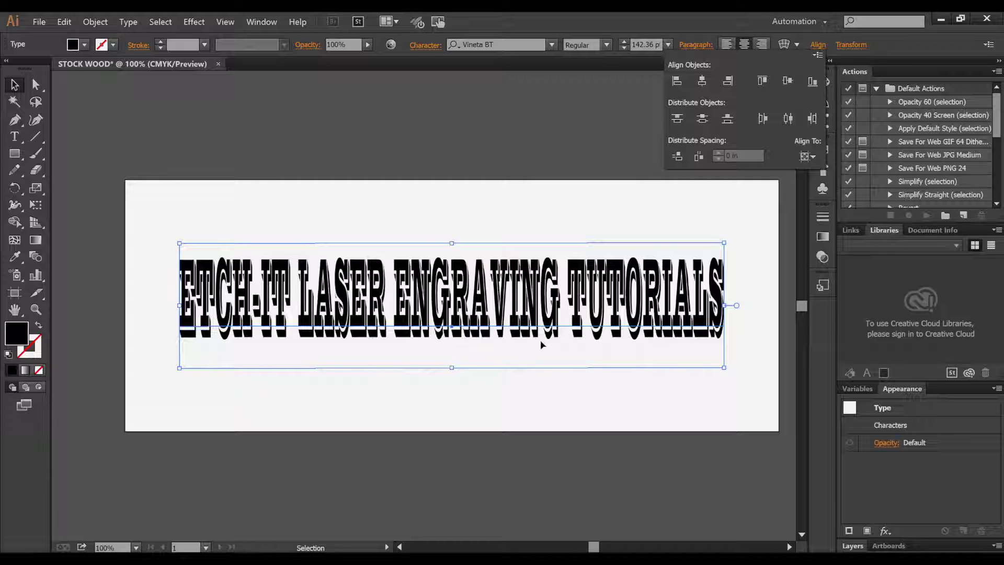
left_click(542, 188)
Step: Select all headline characters and apply the Old English Text MT font
double_click(511, 302)
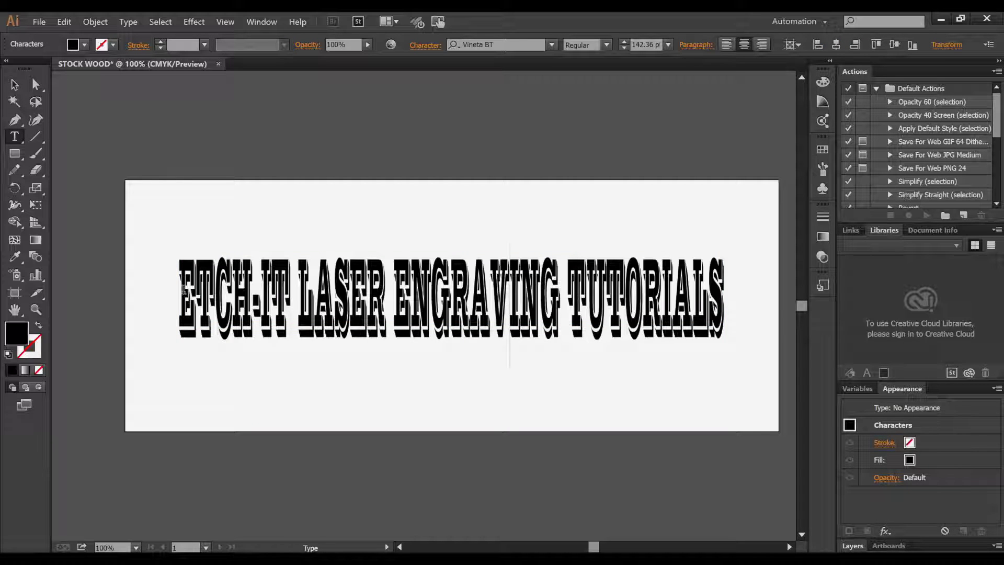
left_click_drag(190, 293, 739, 241)
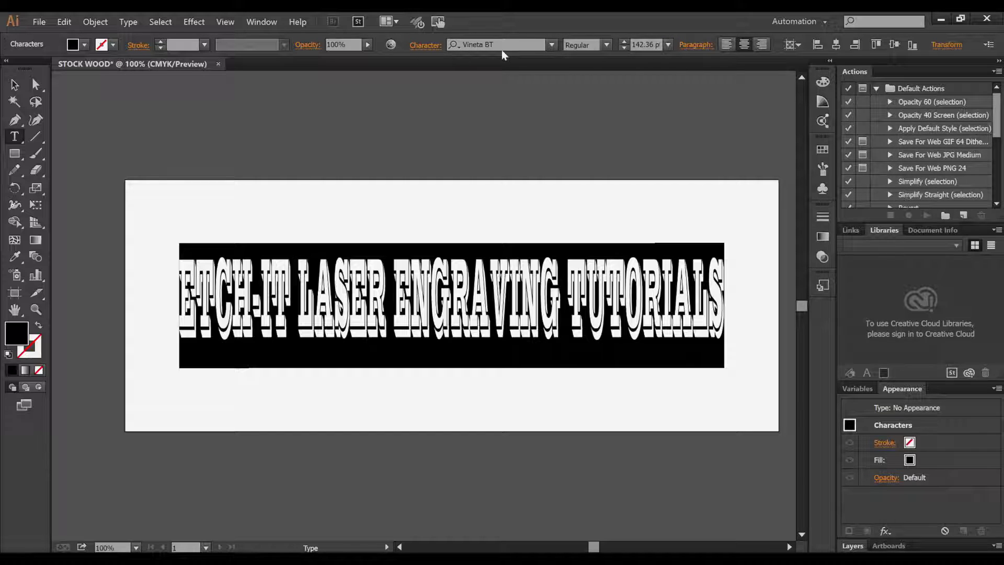
left_click(554, 44)
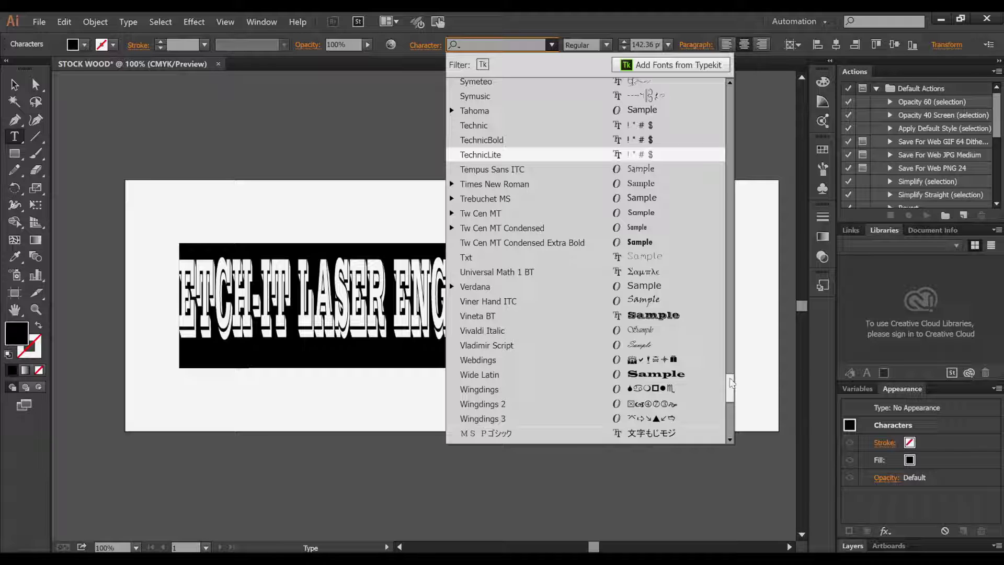
left_click_drag(731, 382, 733, 342)
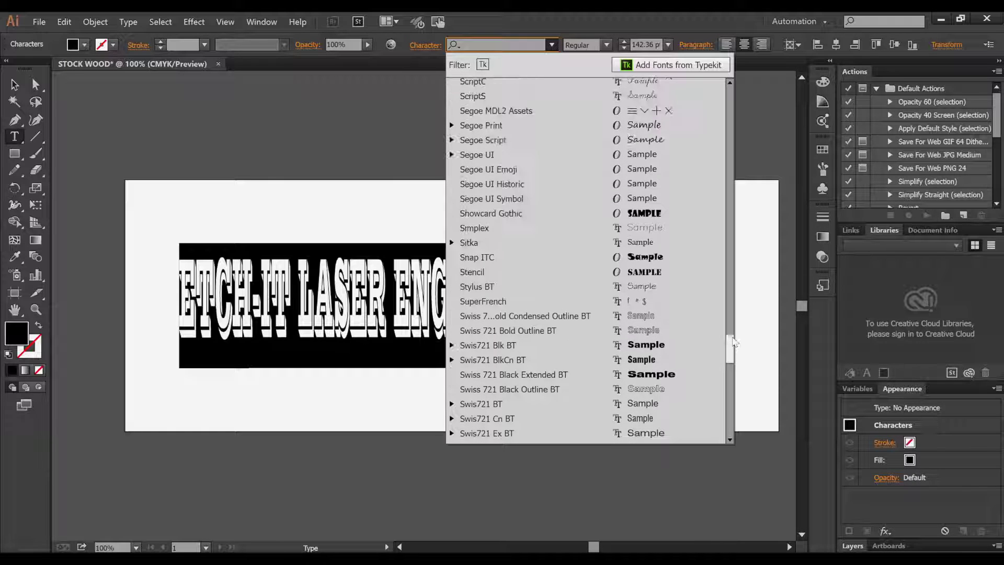
left_click_drag(733, 342, 737, 284)
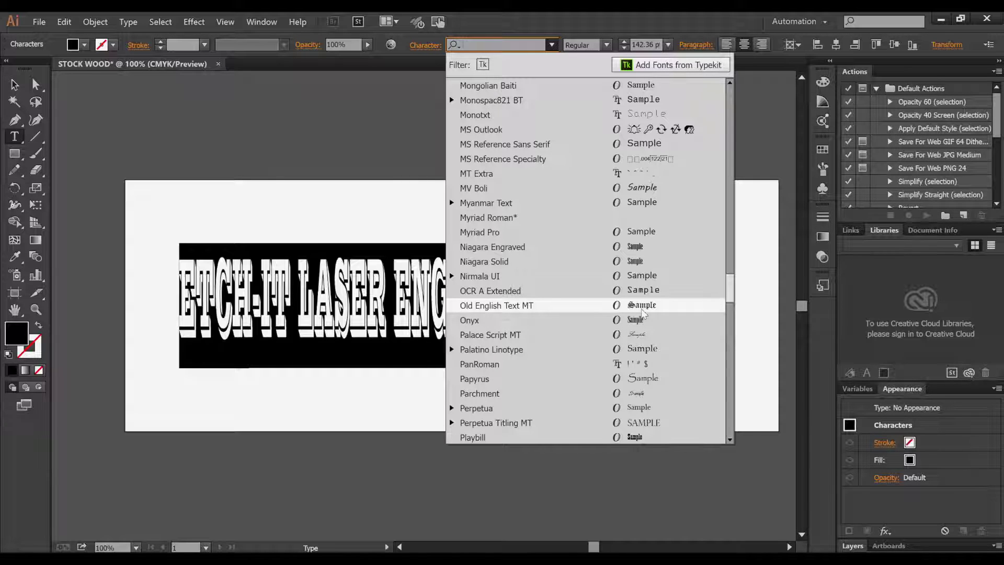
left_click(637, 308)
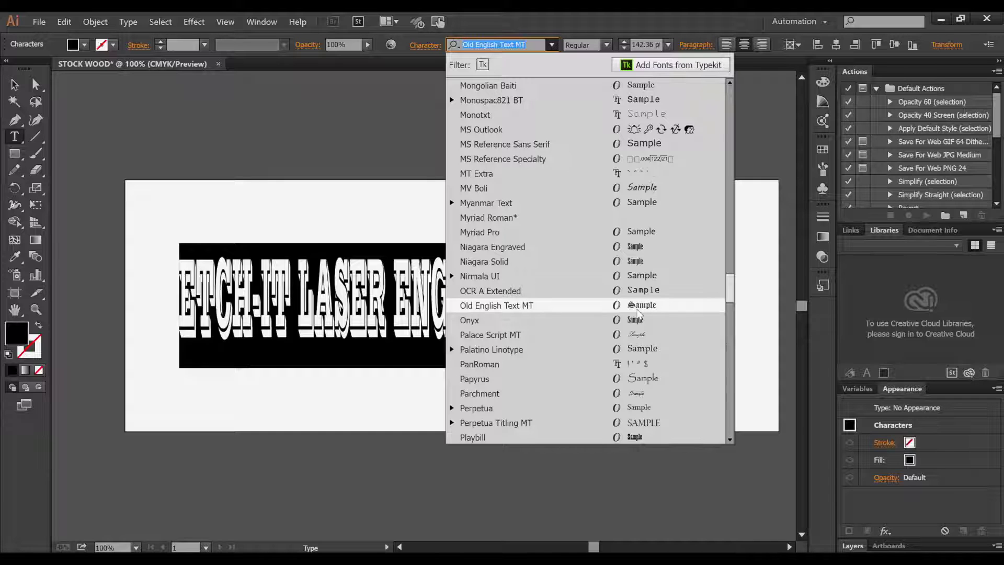
left_click(550, 367)
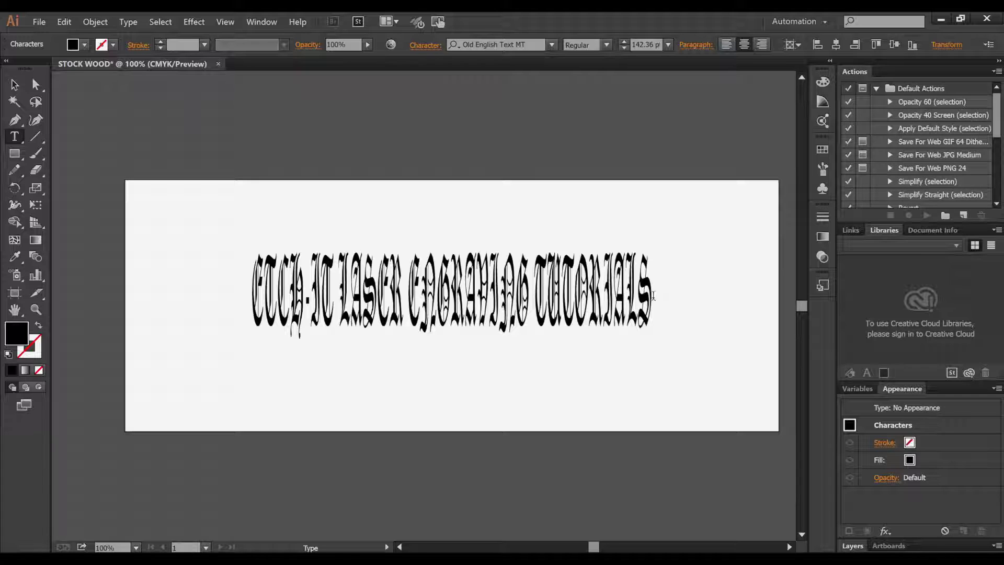
left_click_drag(652, 296, 186, 312)
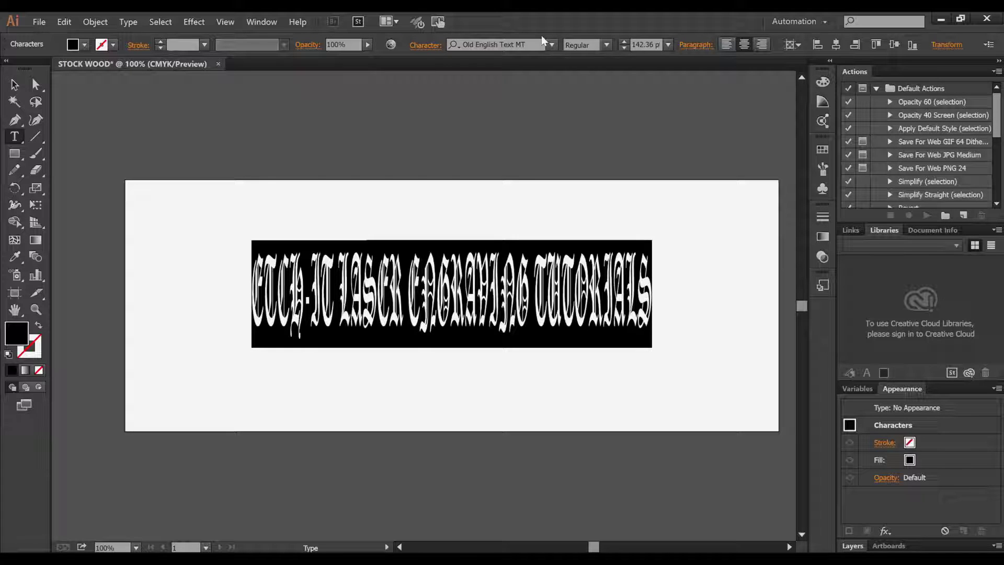
Step: Replace Old English Text MT with Impact on the whole headline and preview it
left_click(541, 44)
key("BackSpace")
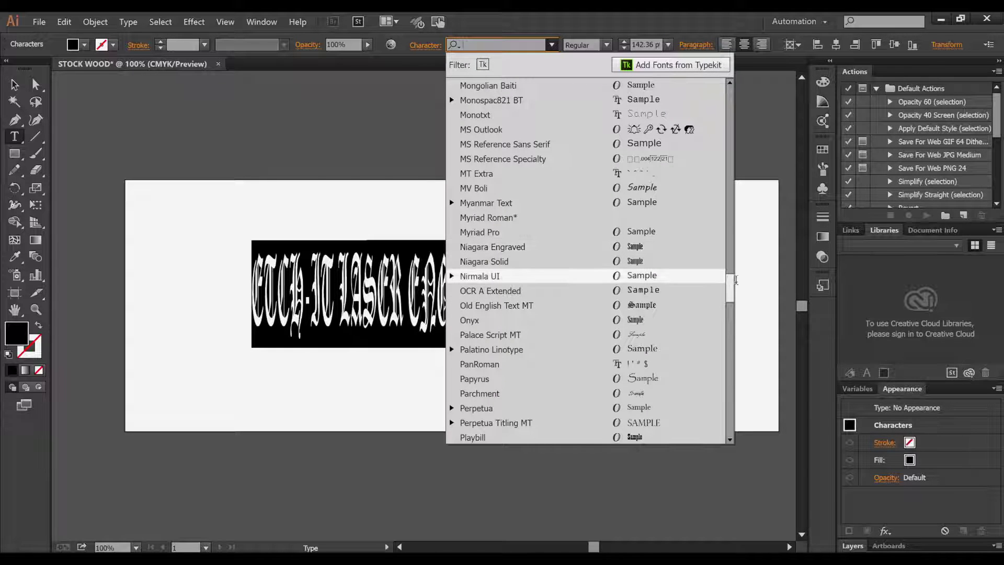
left_click_drag(733, 291, 731, 253)
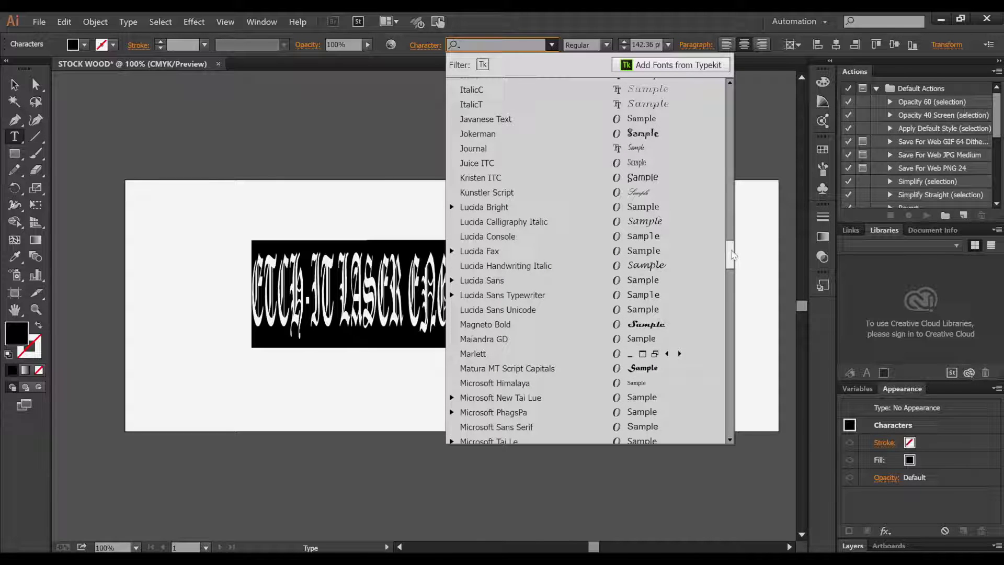
left_click_drag(732, 253, 730, 233)
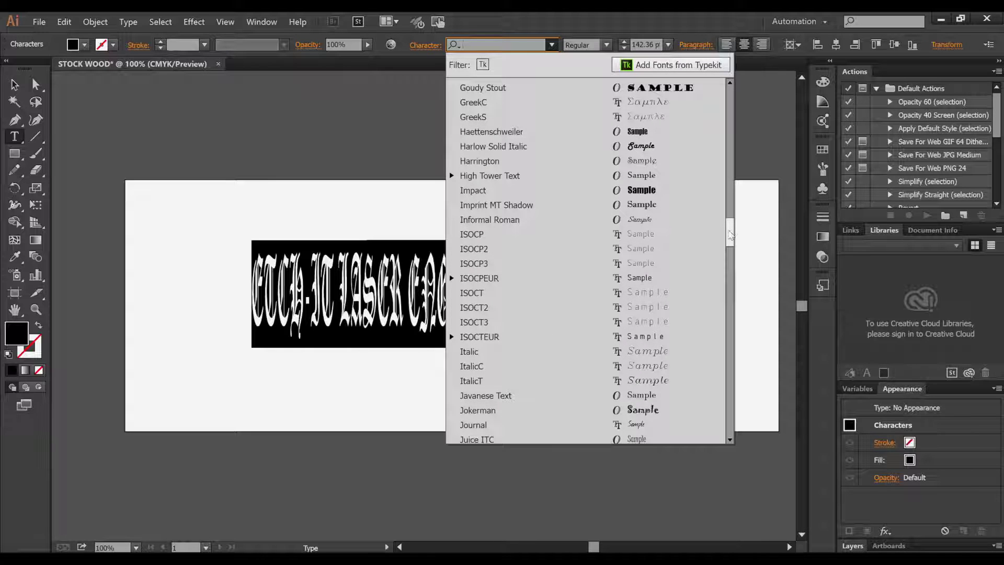
left_click(636, 190)
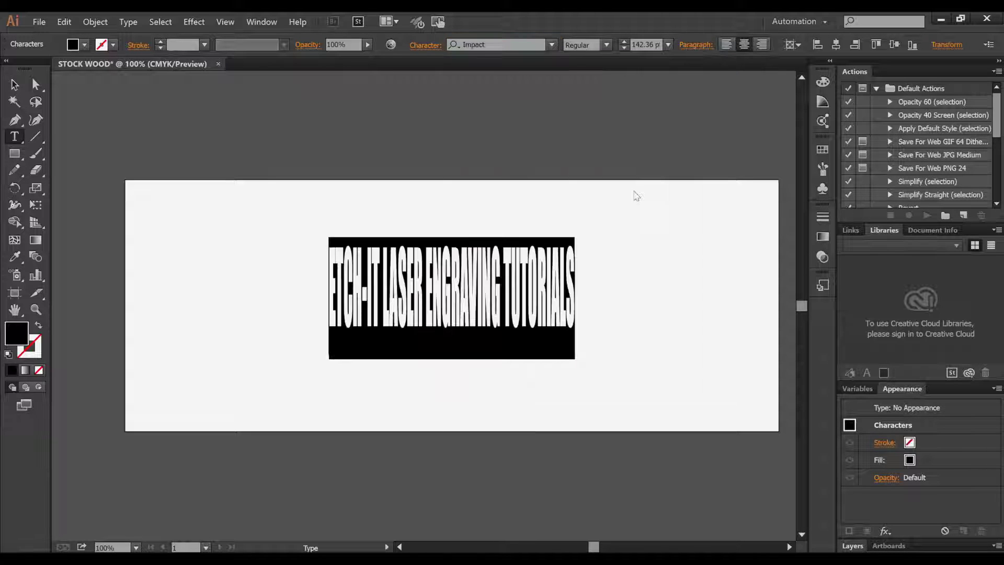
key("Right")
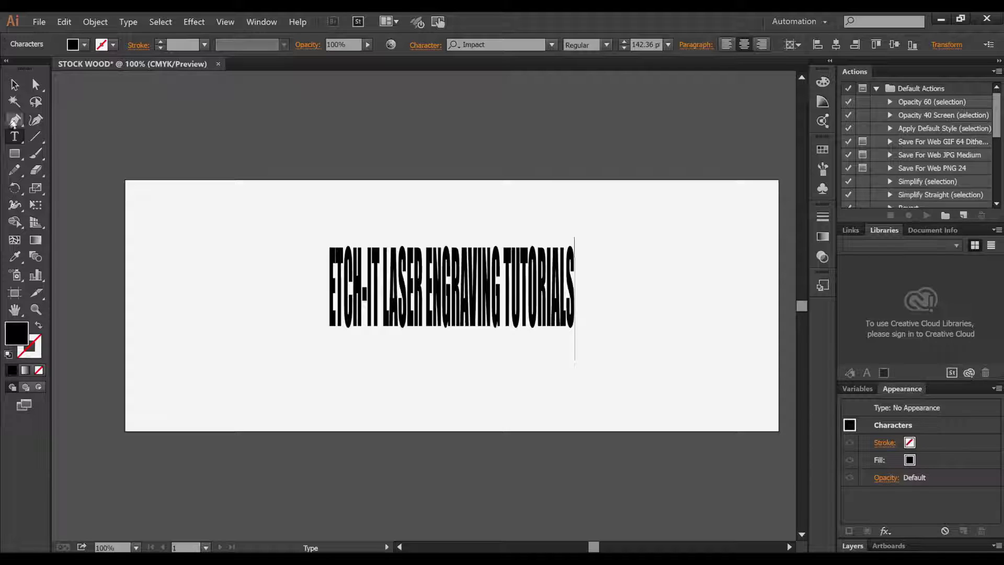
left_click(14, 84)
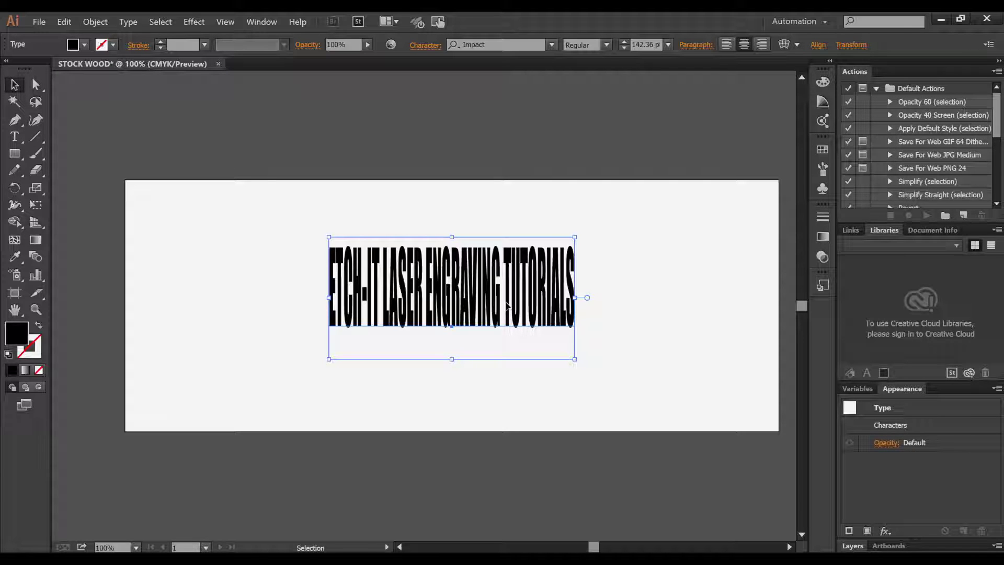
double_click(507, 306)
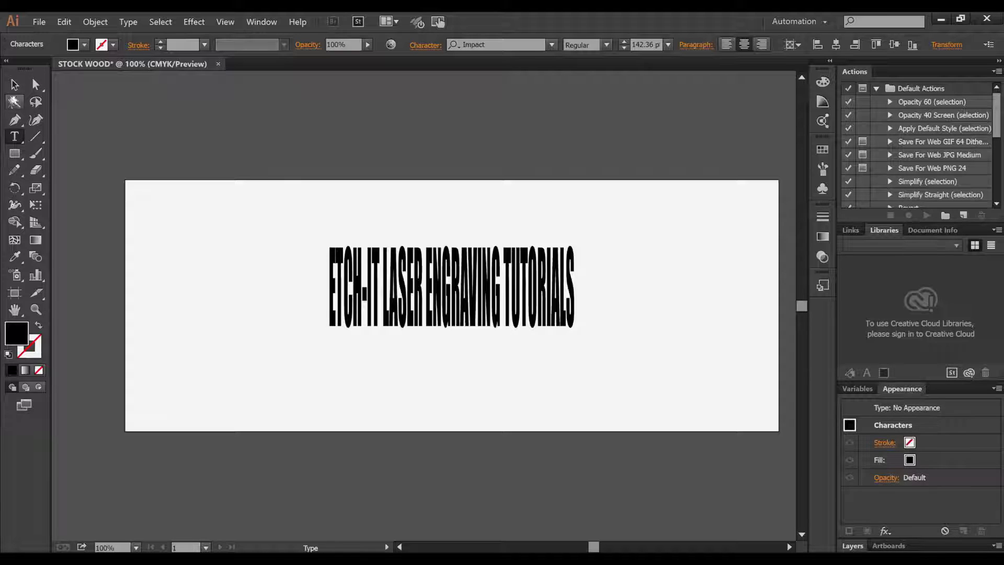
Step: Drag the right bounding-box handle to stretch the Impact headline much wider
left_click(15, 84)
mouse_move(578, 298)
left_mouse_down()
mouse_move(733, 309)
mouse_move(697, 292)
mouse_move(733, 297)
left_mouse_up()
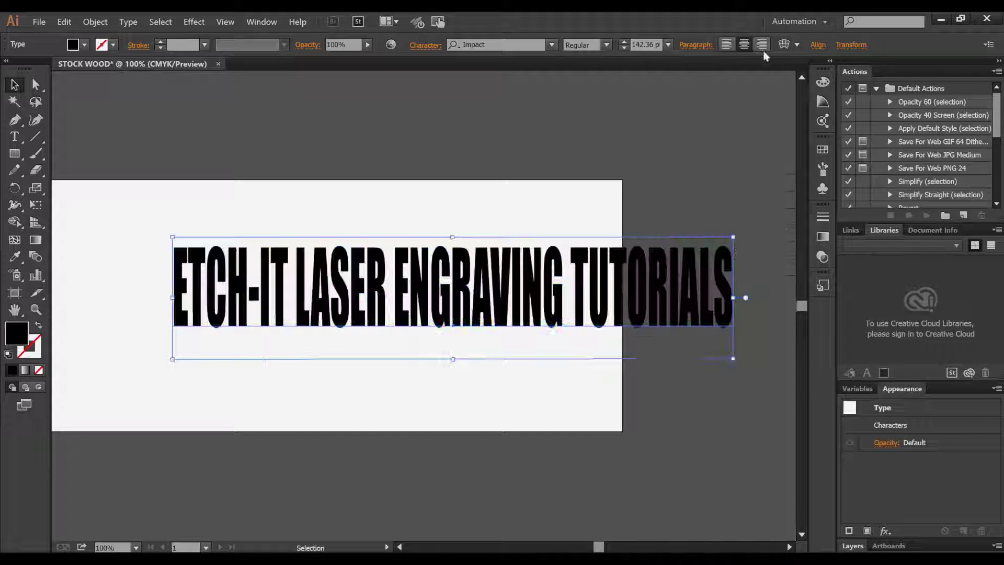
left_click(815, 44)
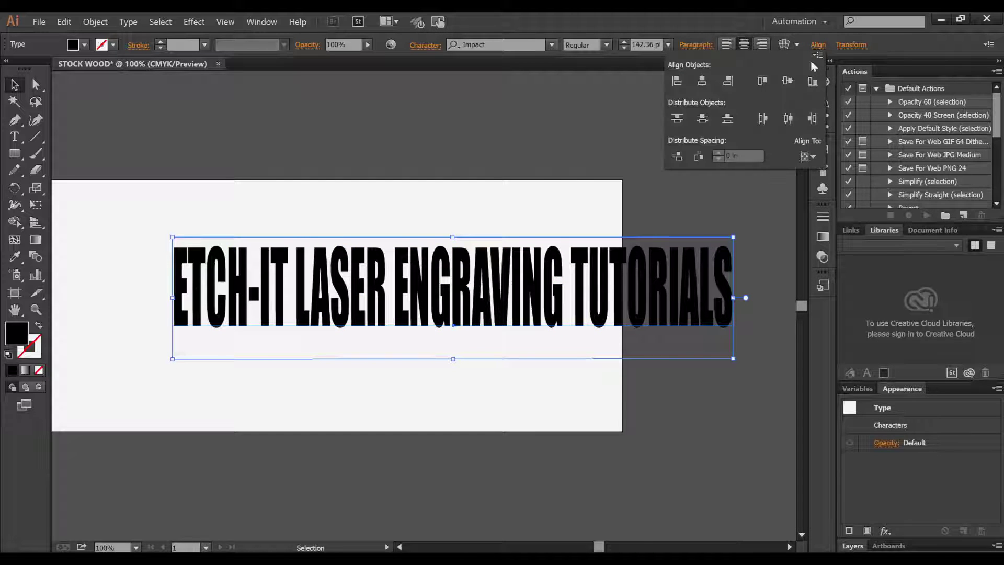
Step: Re-center the widened headline horizontally and vertically, then bring the whole artboard into view
left_click(700, 81)
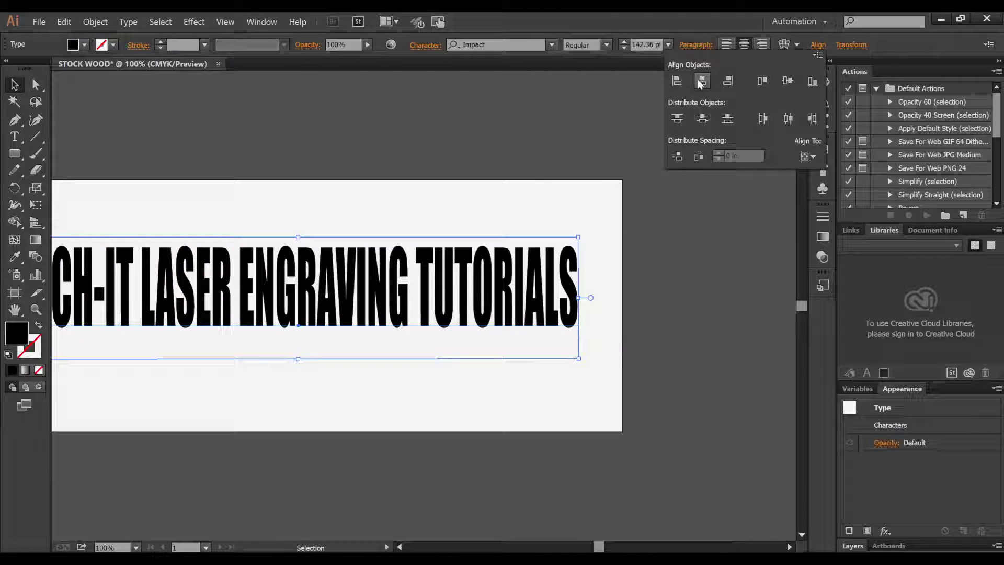
left_click(788, 80)
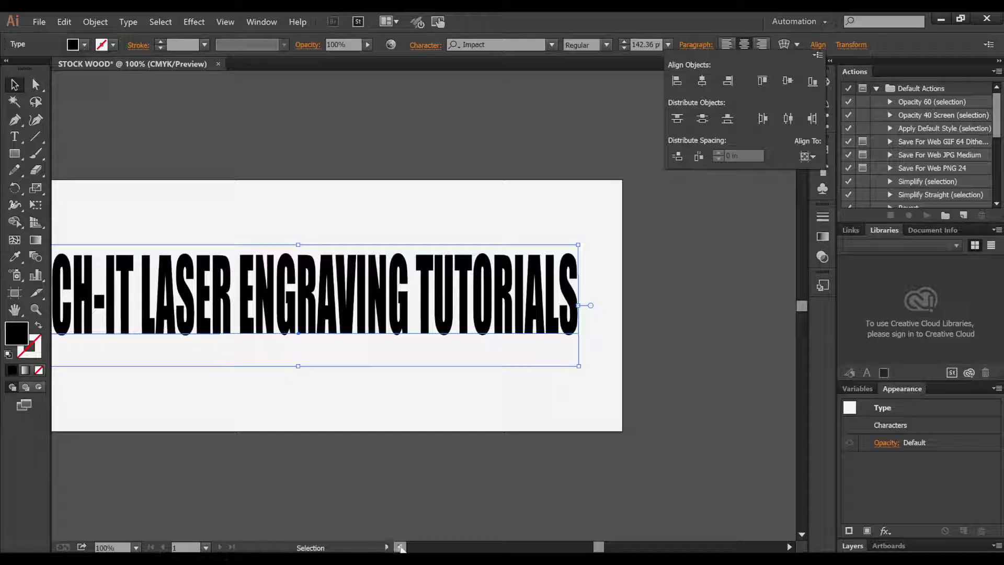
left_click(399, 547)
left_click(399, 546)
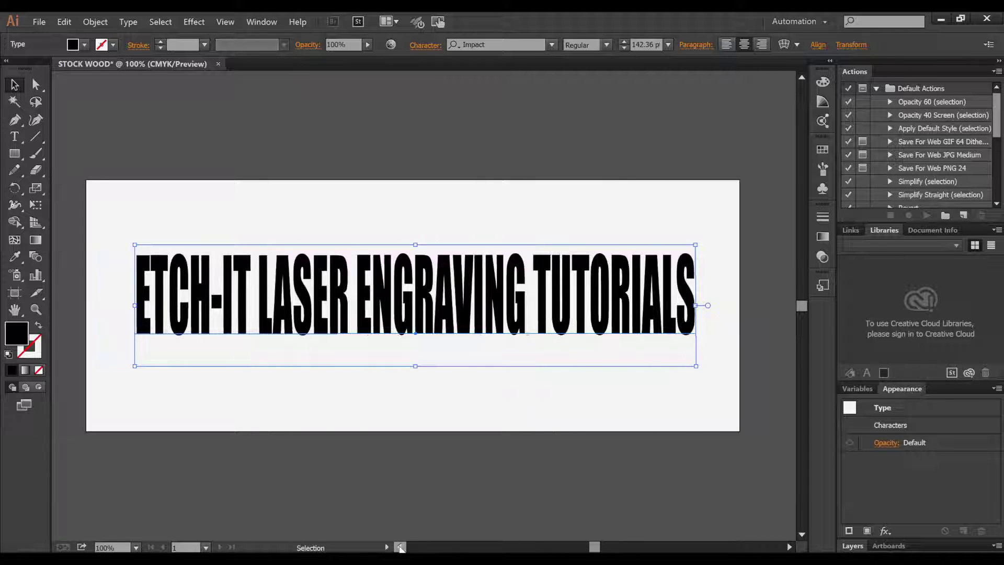
left_click(399, 546)
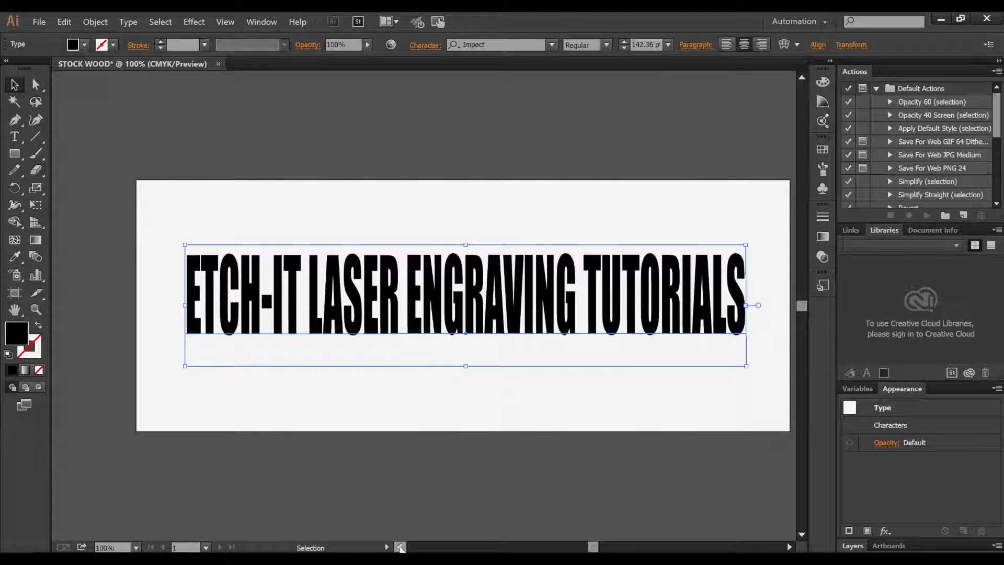